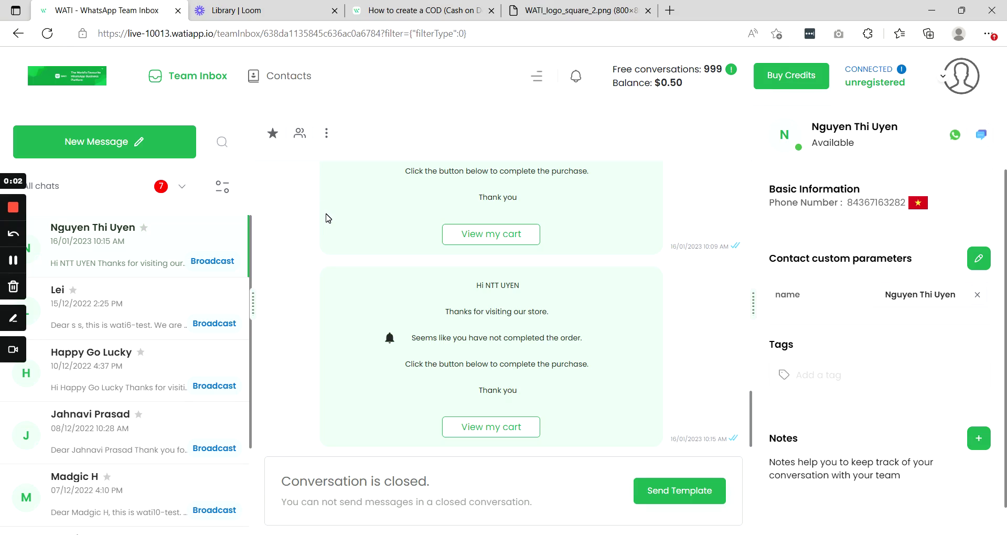
Step: Open WATI's main navigation menu from the Team Inbox header
mouse_move(470, 332)
left_click(536, 78)
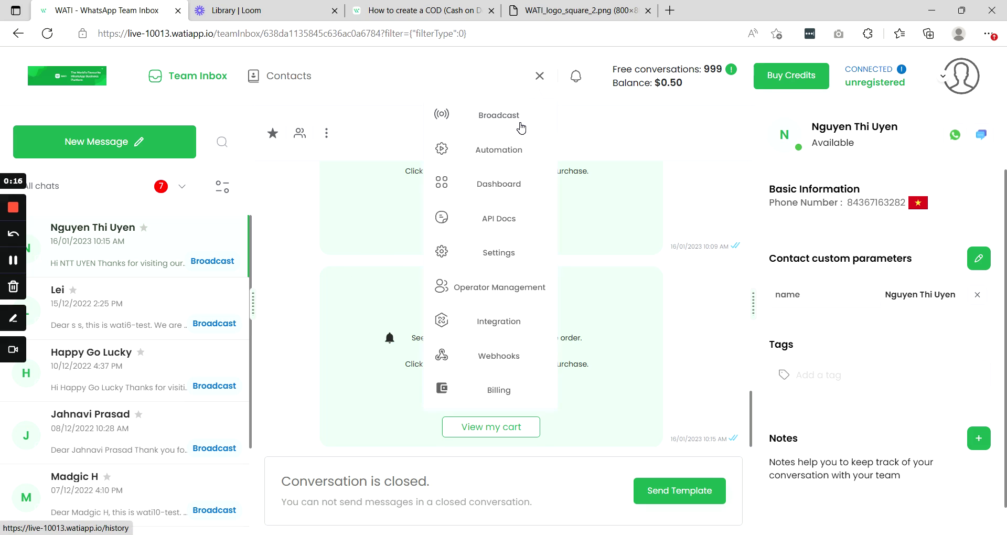
Step: Go to Broadcast, then Template Messages, and begin a new template message
left_click(520, 125)
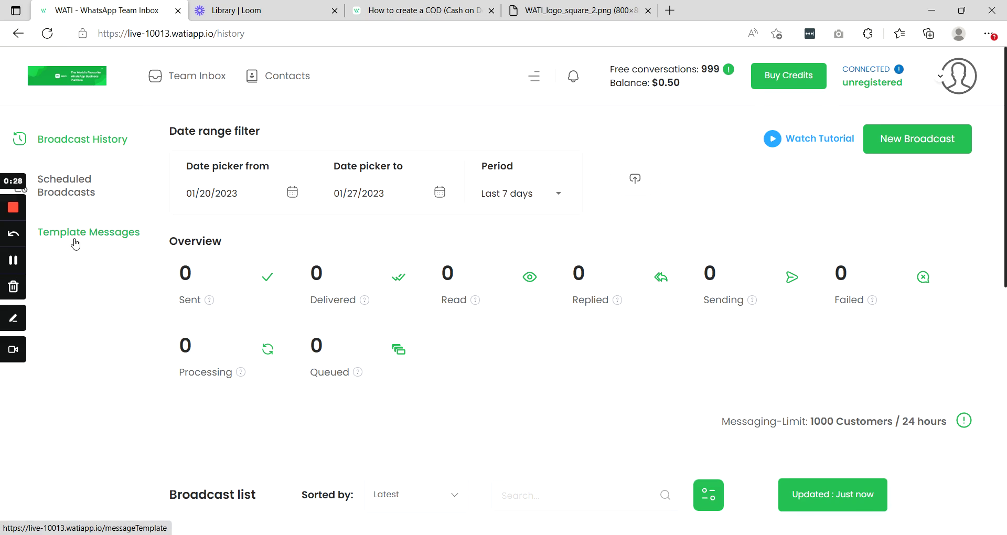
left_click(94, 238)
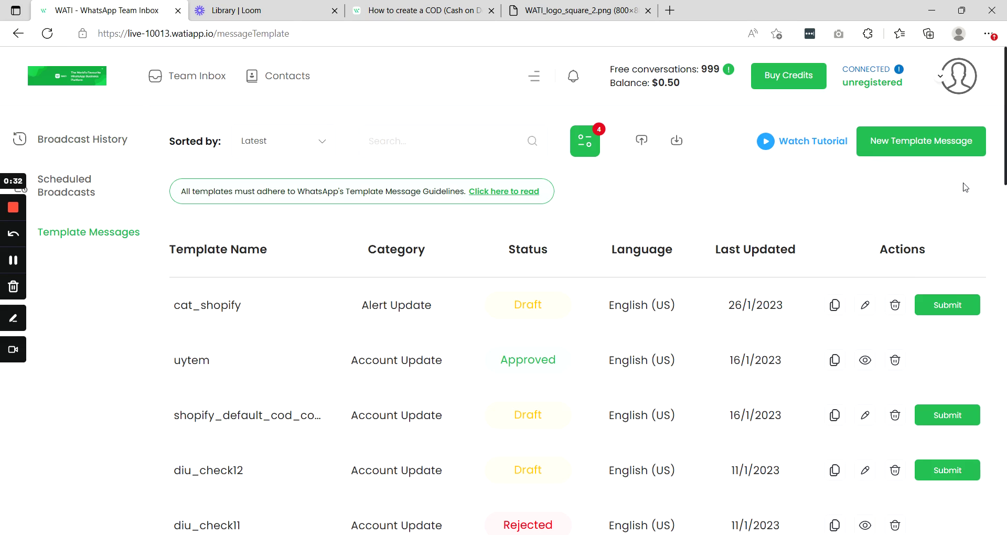
left_click(913, 149)
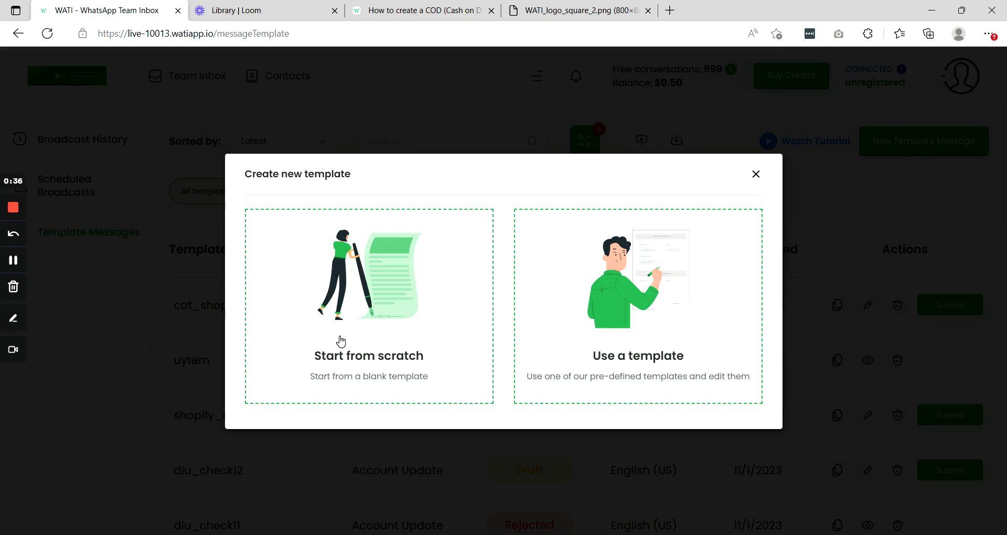
Step: Start a blank template named cart_message_shopify_ in the Alert Update category
left_click(344, 341)
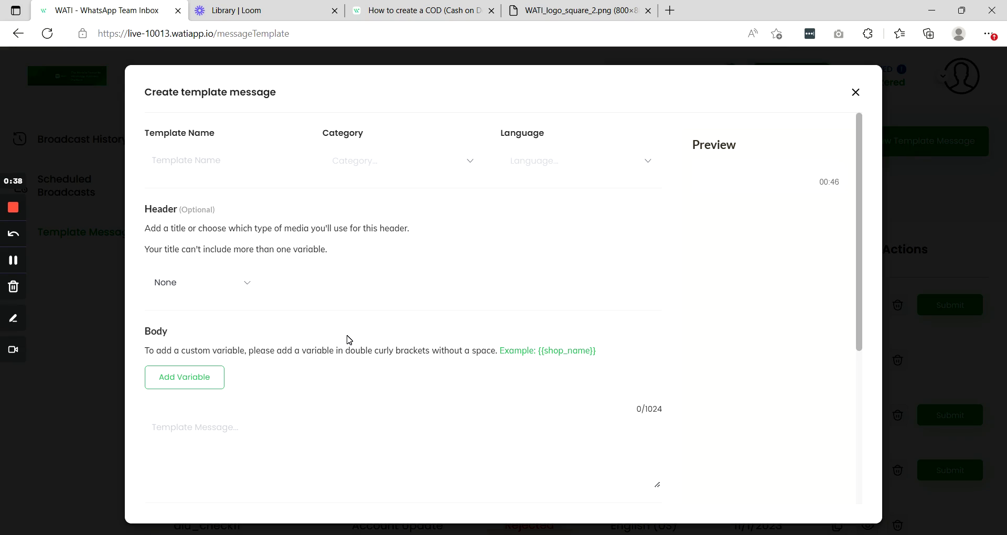
left_click(152, 160)
type("ca")
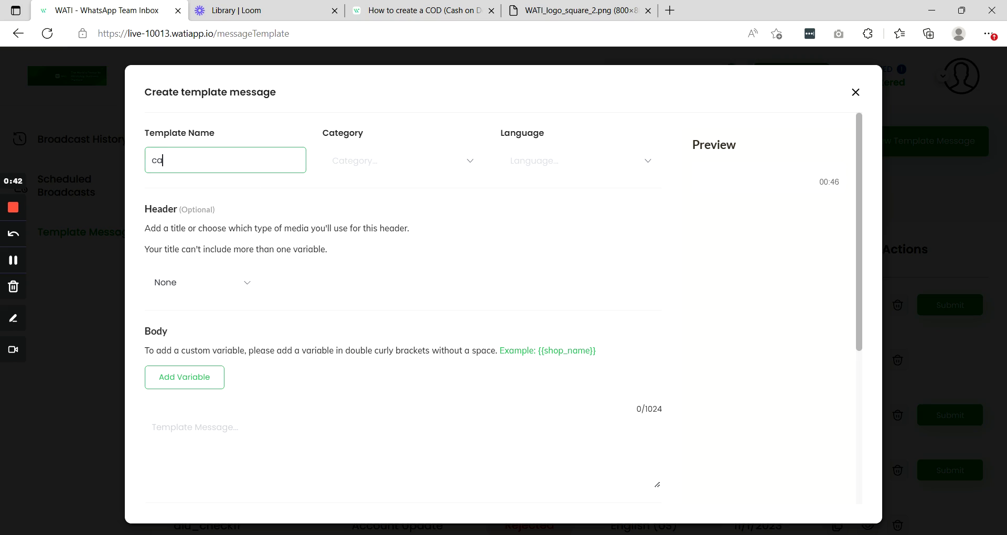
type("rt_message_shopify_")
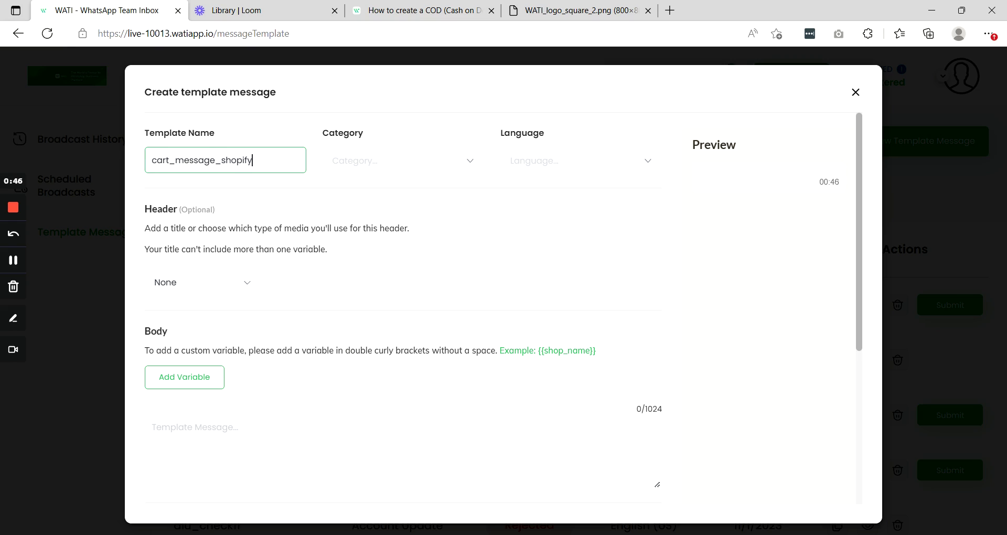
left_click(398, 161)
left_click(419, 210)
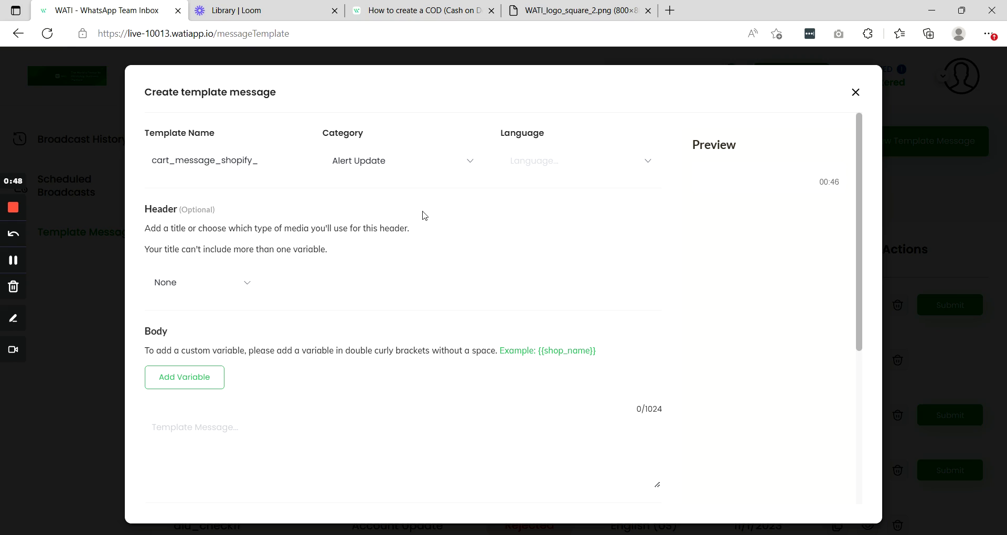
Step: Set the template language to English (US) and the header type to Media
left_click(591, 158)
left_click(581, 186)
left_click(245, 286)
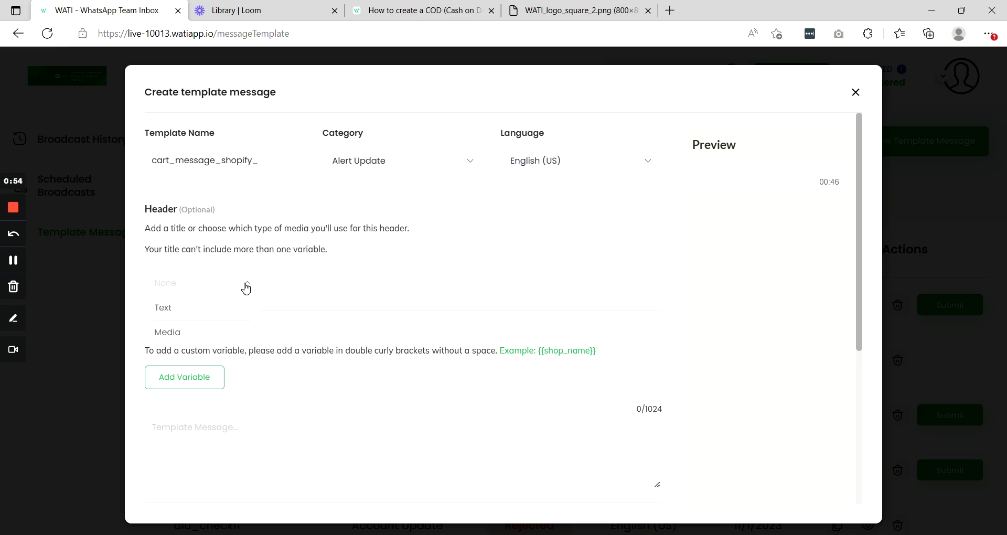
left_click(193, 340)
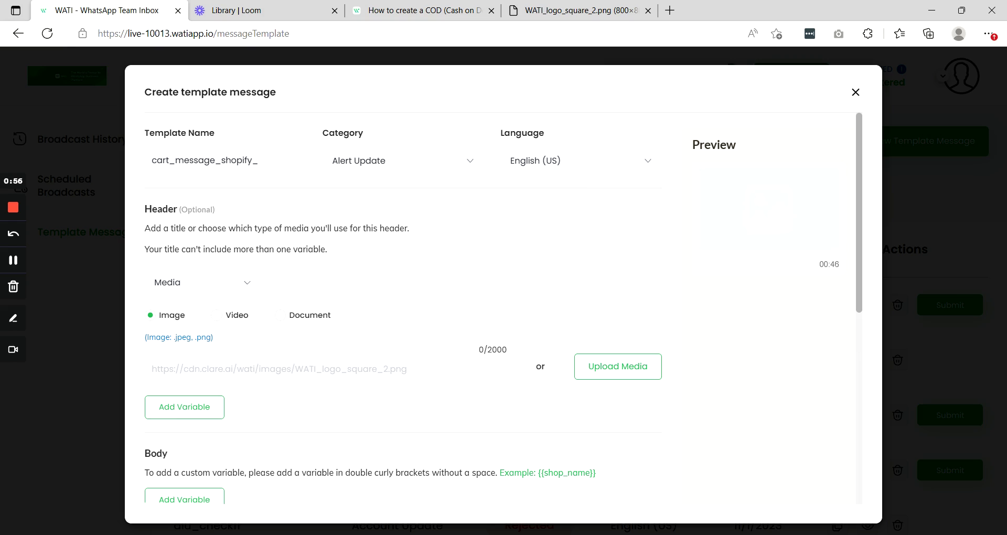
Step: Set the media header URL to the {{product_image_url}} Shopify variable
left_click(184, 411)
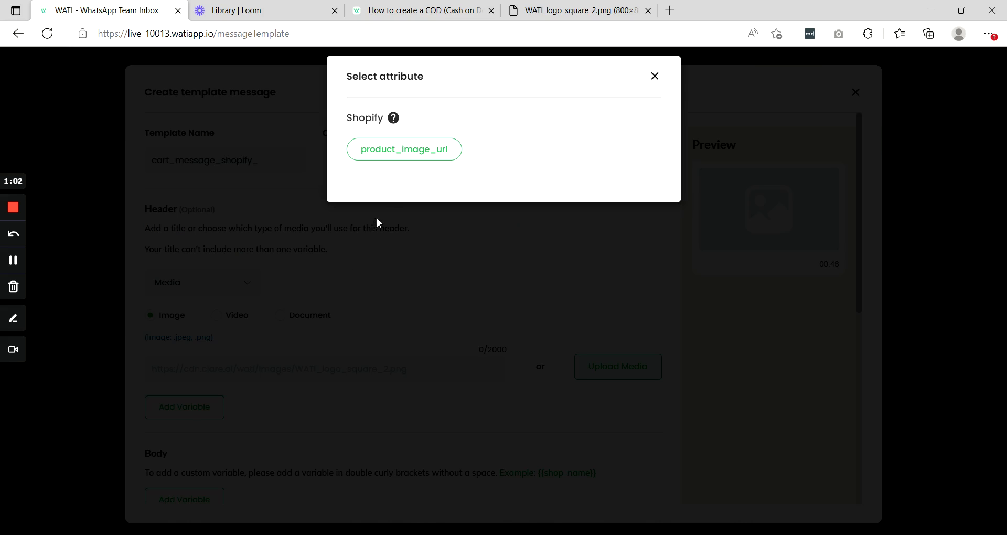
left_click(415, 151)
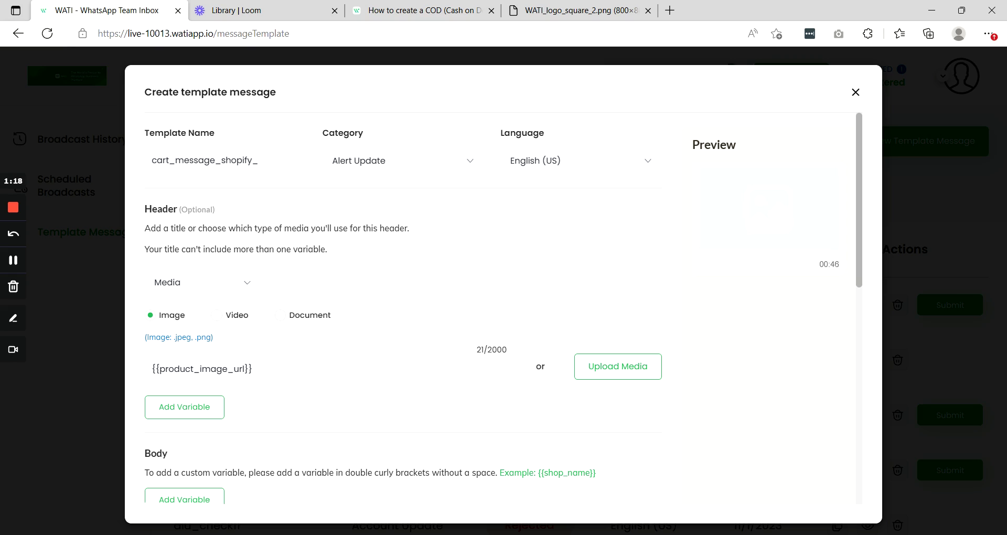
scroll(403, 304, "down", 5)
Step: Write the body 'Hi Welcome to WATI' with 'Thank You' on a new line, fixing typos
left_click(152, 315)
type("Hi ")
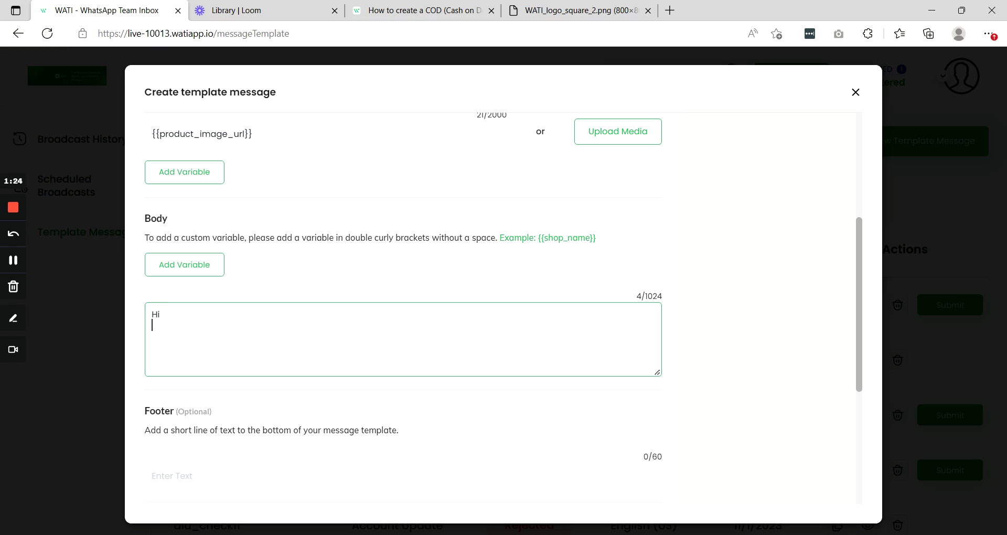
type("Welcome to WATi")
key("Return")
type("Thn")
key("BackSpace")
type("ank You")
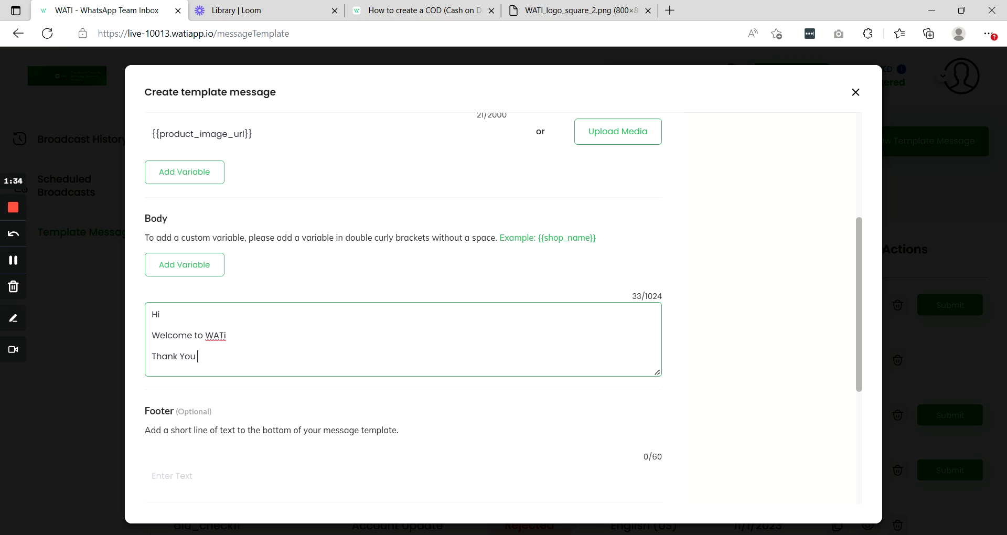
left_click(228, 335)
key("BackSpace")
type("I")
Step: Close the template form without saving, returning to the Template Messages list
scroll(241, 350, "down", 5)
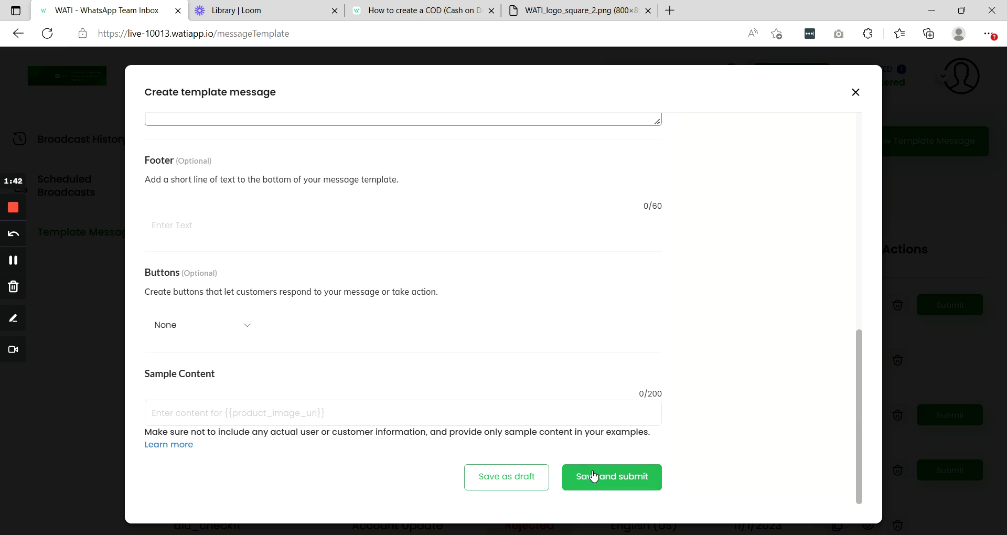
left_click(855, 92)
scroll(608, 373, "down", 20)
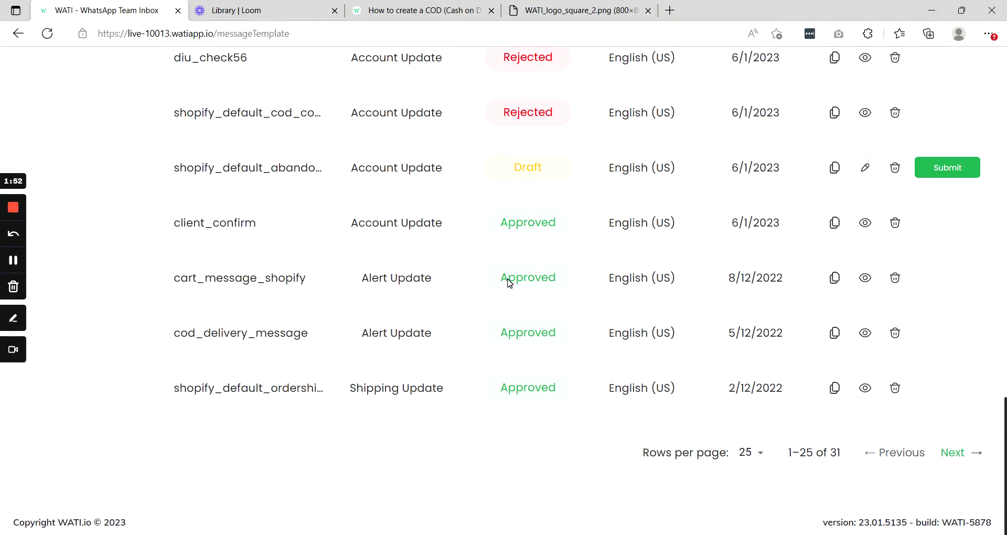
scroll(508, 282, "up", 10)
scroll(509, 282, "up", 8)
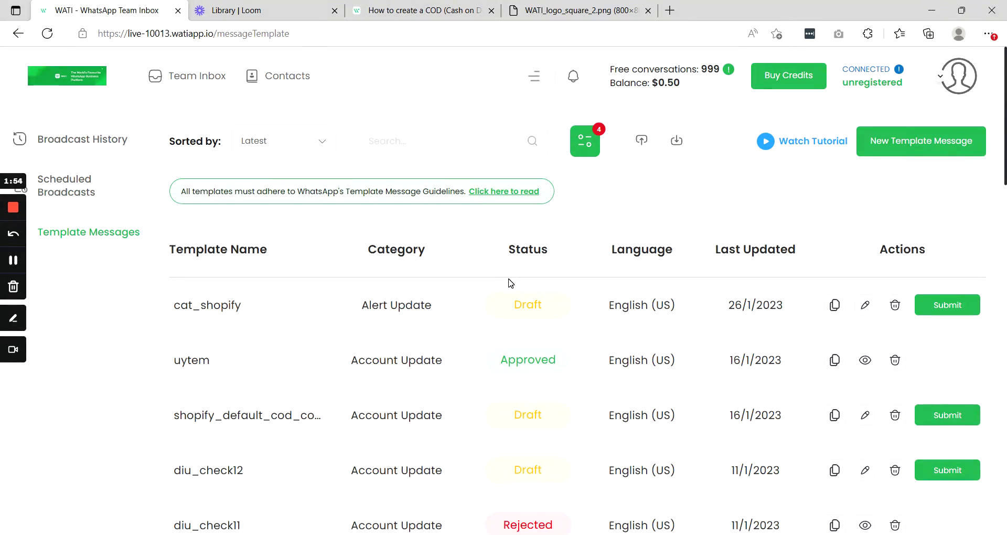
Step: Navigate through the main menu to Integrations and the Shopify integration settings
left_click(537, 84)
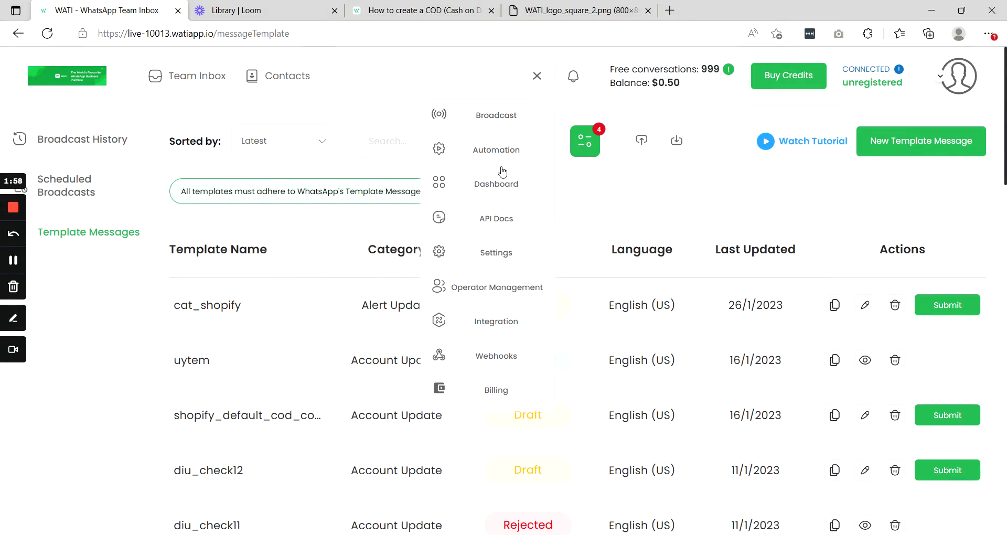
left_click(491, 327)
left_click(137, 302)
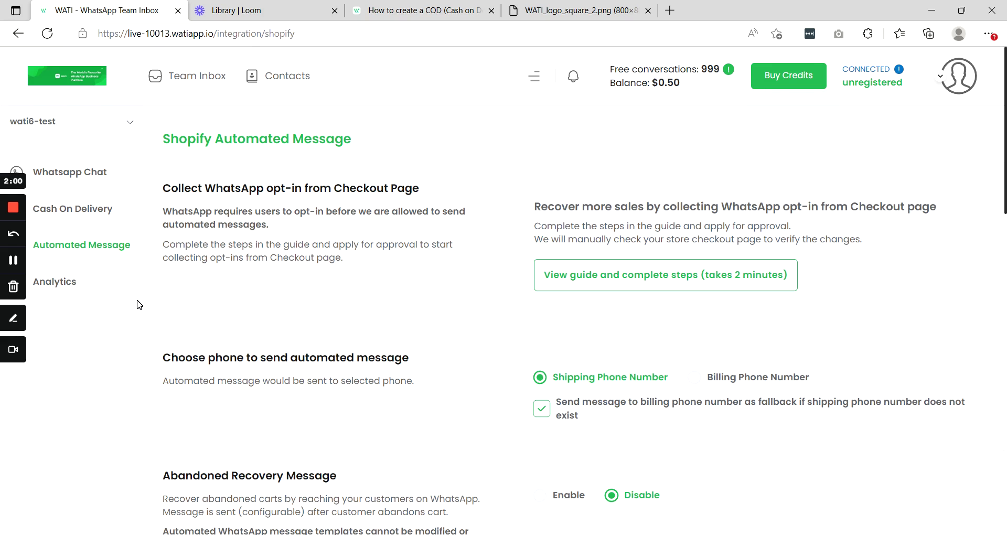
Step: Enable the Abandoned Recovery Message in the Shopify automated message settings
scroll(517, 398, "down", 2)
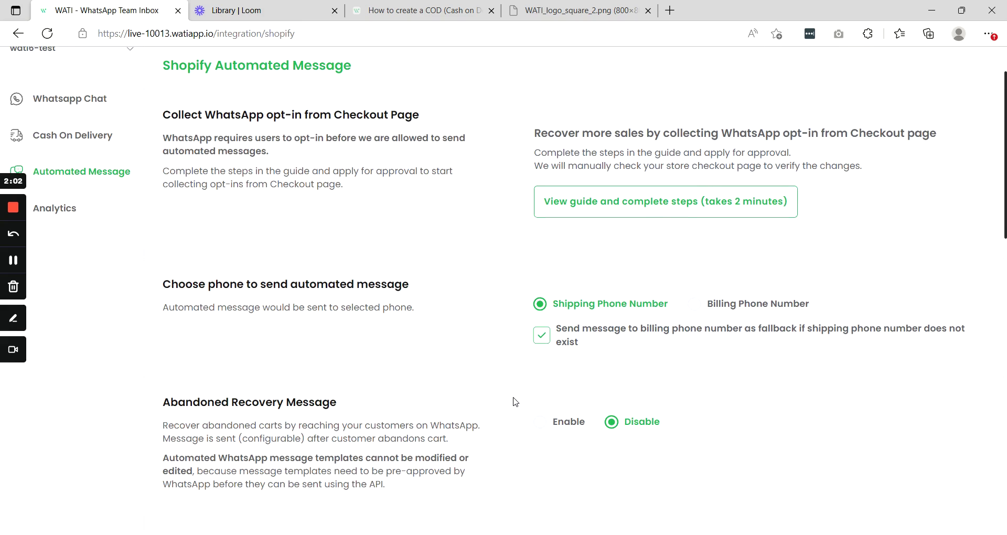
scroll(550, 430, "down", 2)
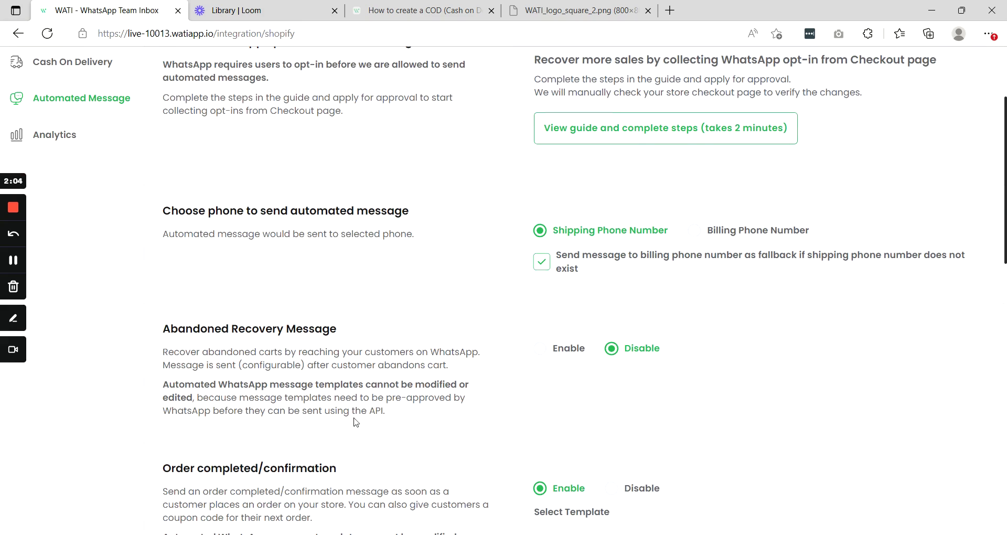
left_click(545, 355)
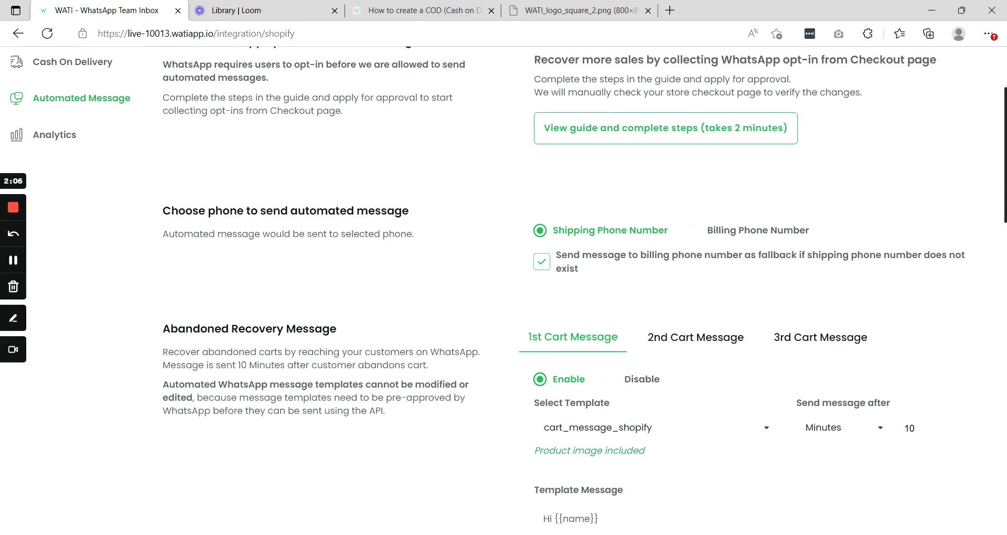
scroll(544, 355, "down", 4)
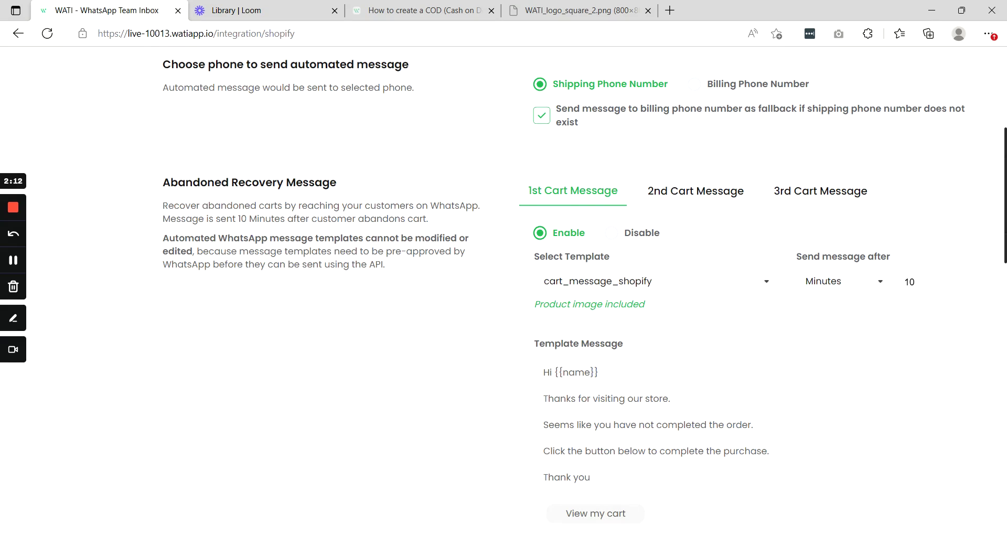
left_click(632, 286)
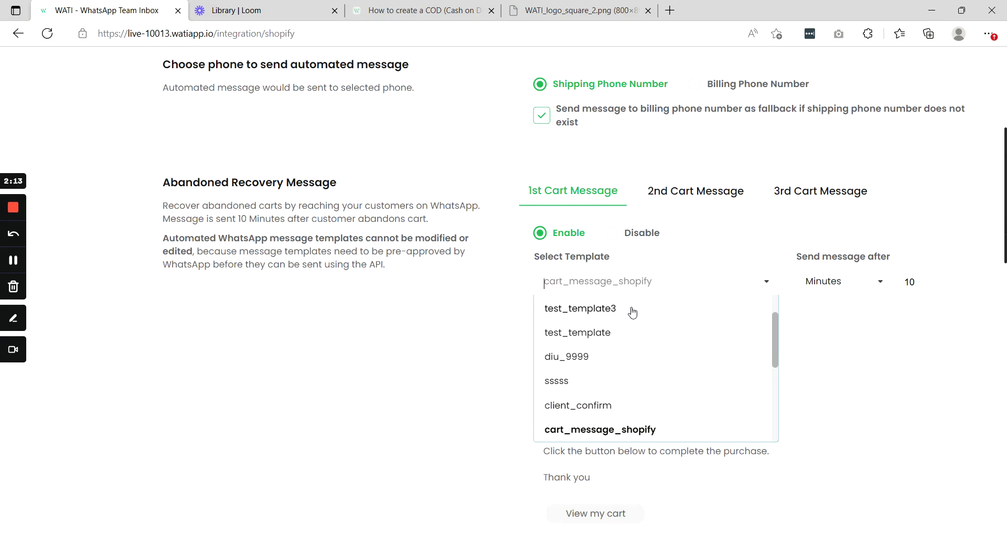
Step: Switch the 1st Cart Message template from cart_message_shopify to test_template
left_click(526, 317)
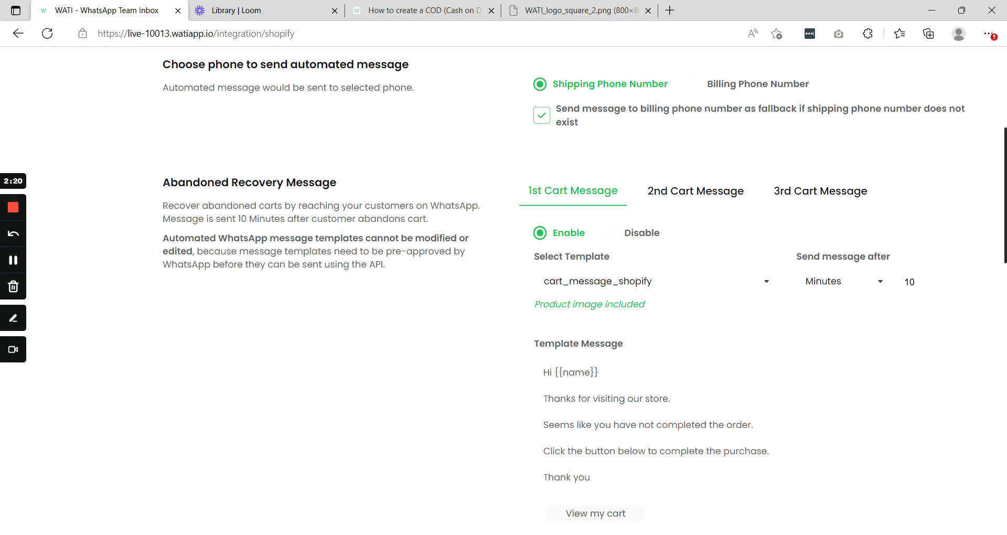
left_click(763, 286)
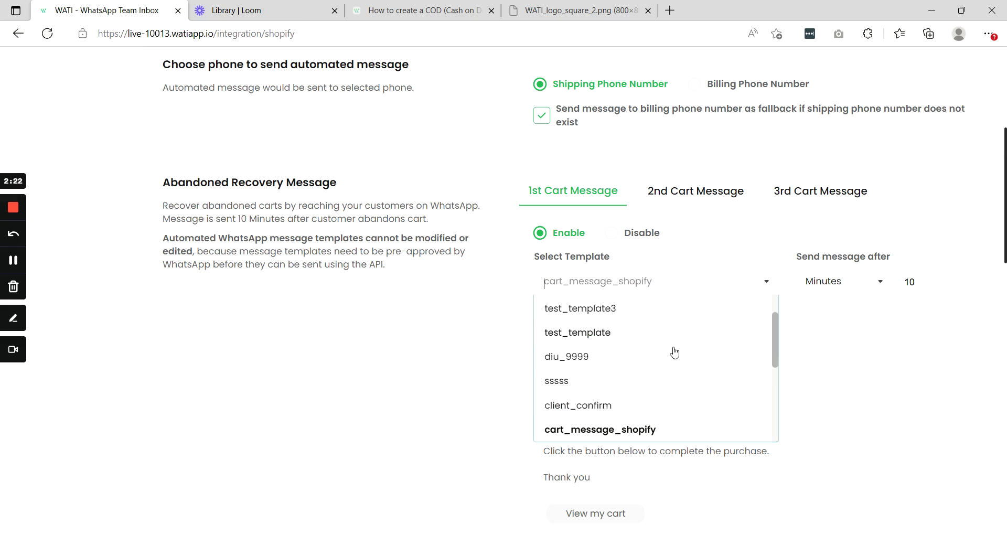
left_click(662, 340)
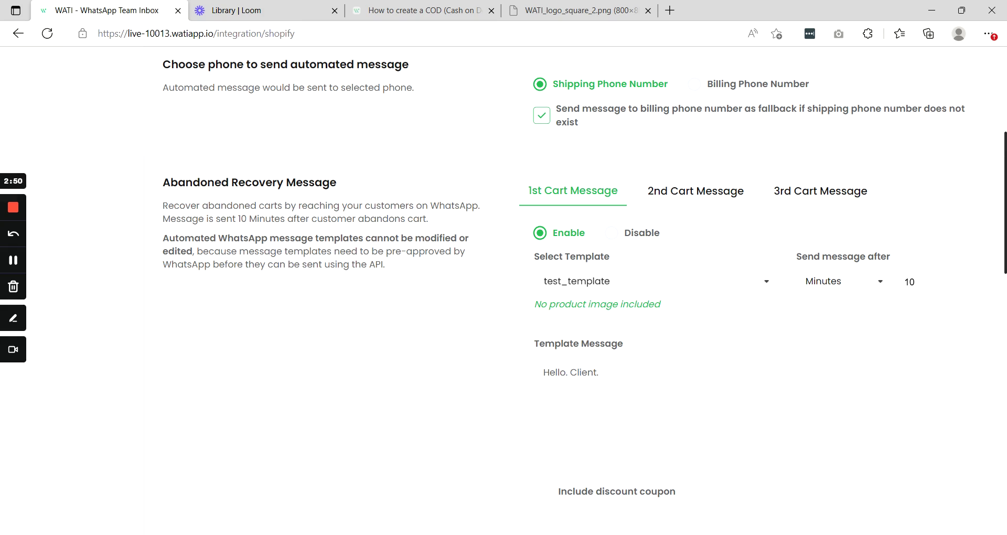
scroll(616, 167, "down", 4)
Step: Save the Shopify automated message changes, getting the 'Success saving' confirmation
scroll(621, 140, "up", 3)
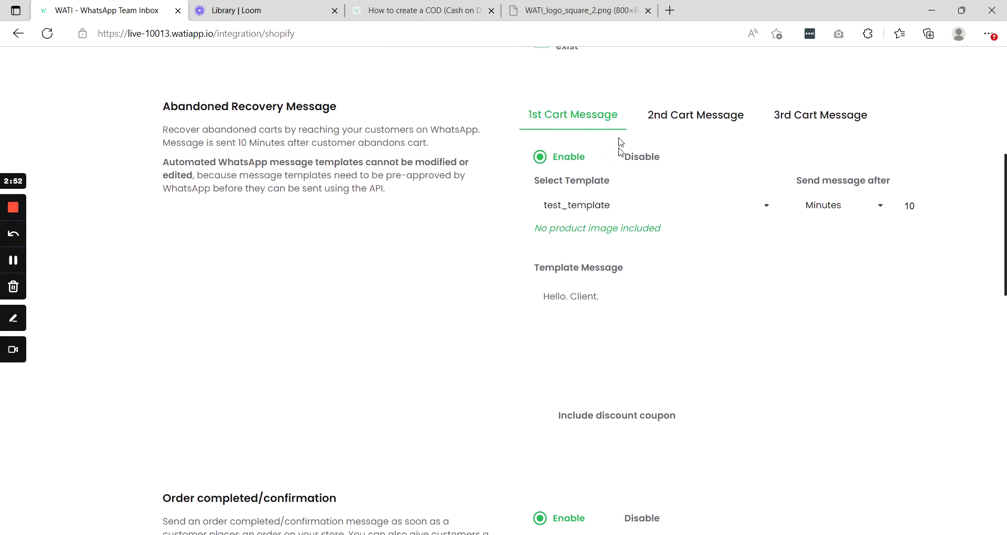
scroll(648, 224, "down", 15)
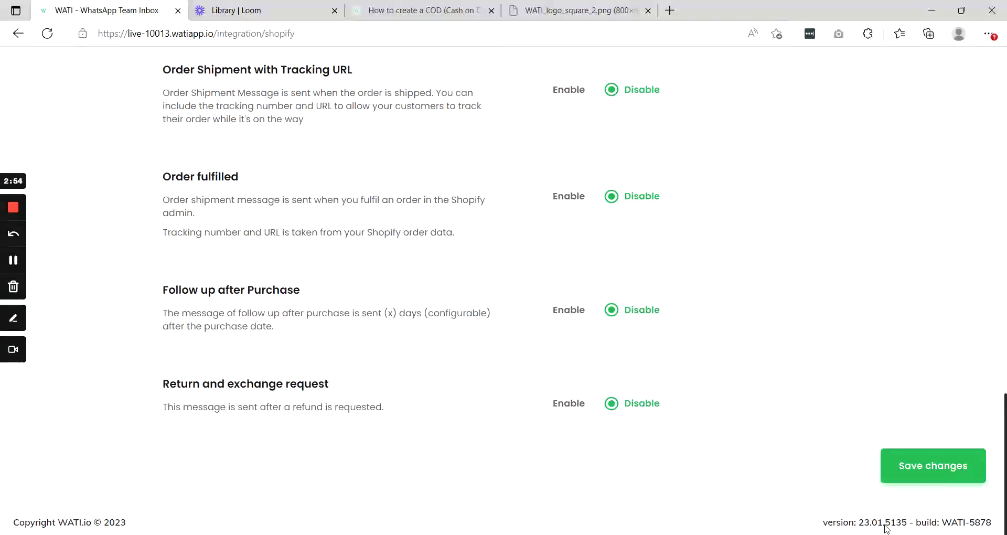
left_click(914, 467)
scroll(691, 437, "up", 7)
scroll(690, 436, "up", 5)
scroll(614, 422, "up", 4)
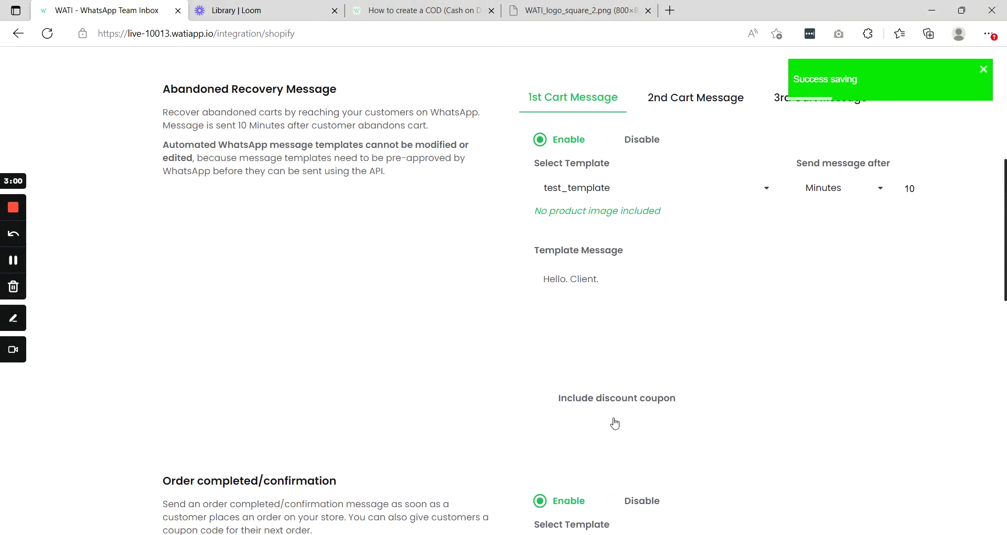
scroll(615, 423, "up", 7)
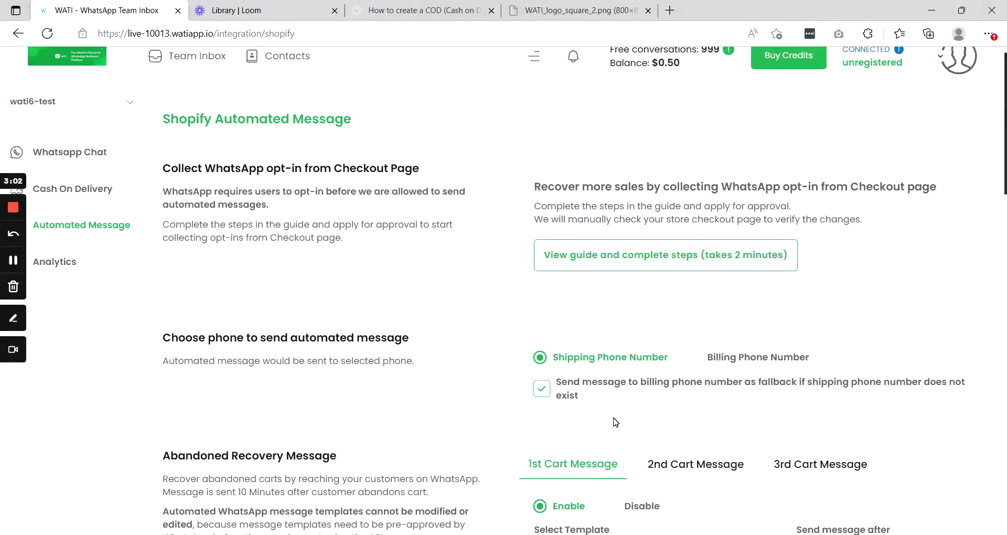